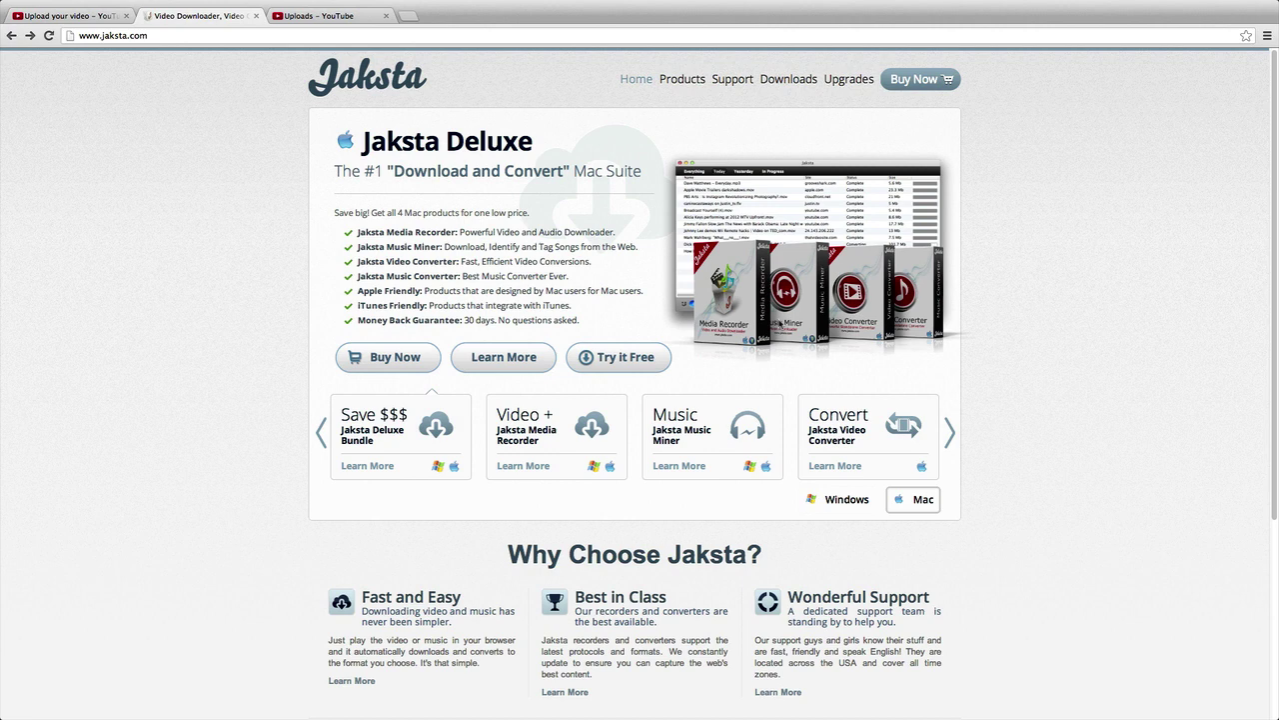
Minimize the Chrome window showing the Jaksta website, switch to the Jaksta app and start download monitoring
left_click(612, 364)
left_click(1265, 8)
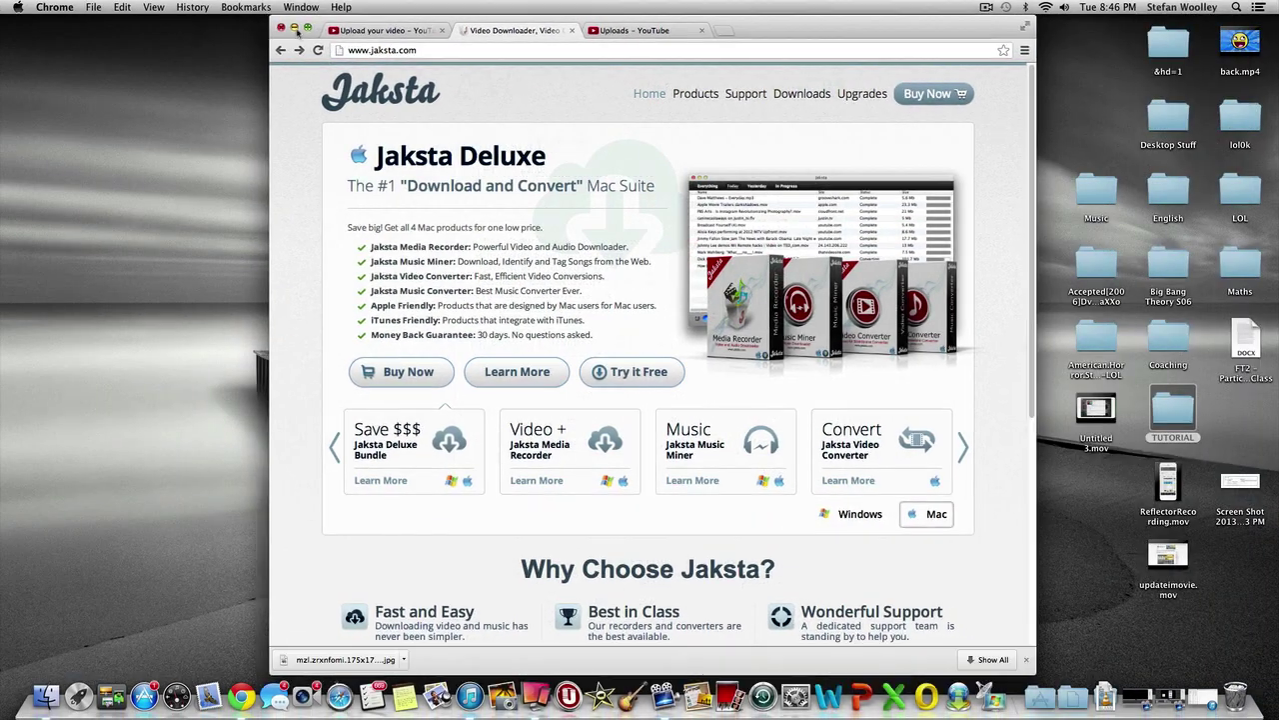
left_click(300, 33)
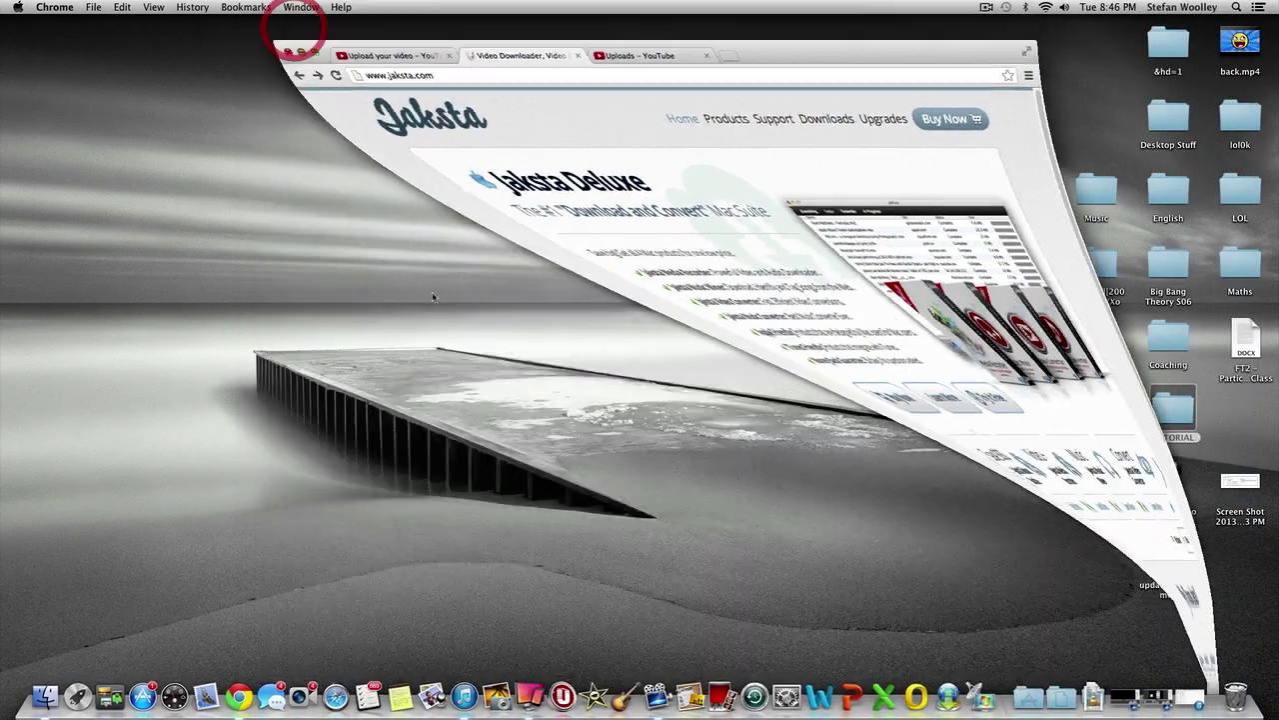
left_click(555, 697)
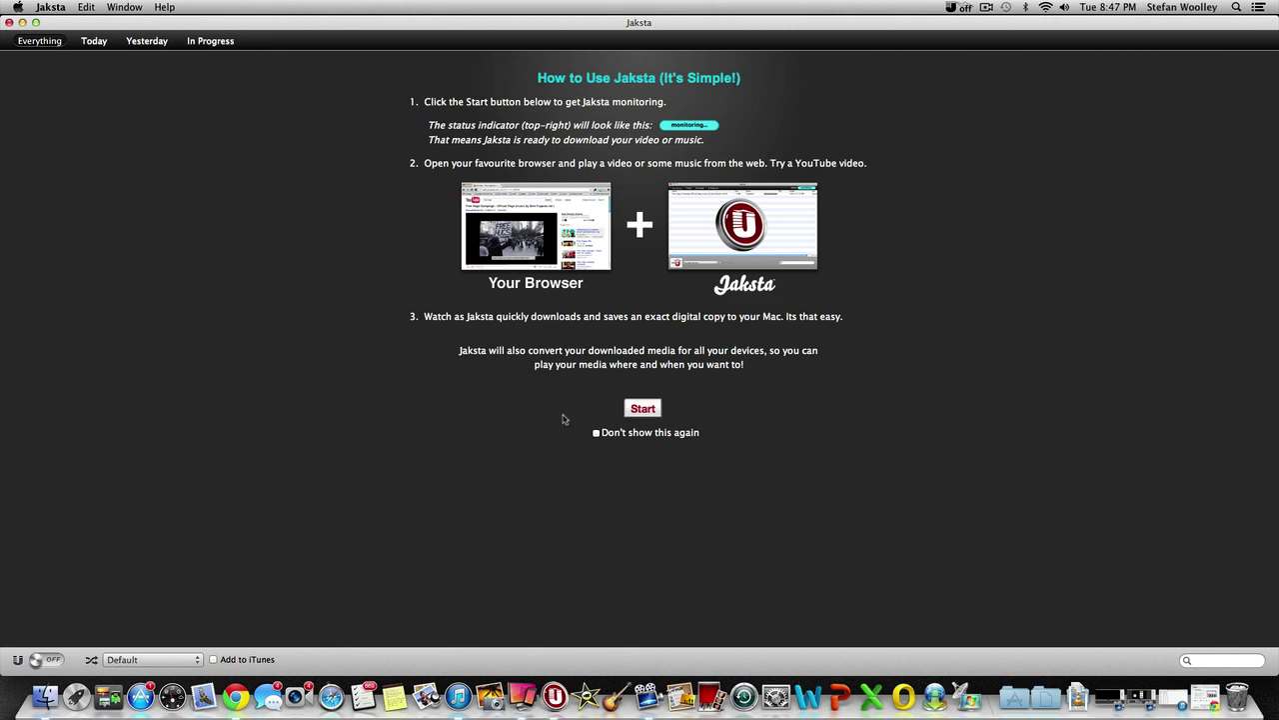
left_click(652, 410)
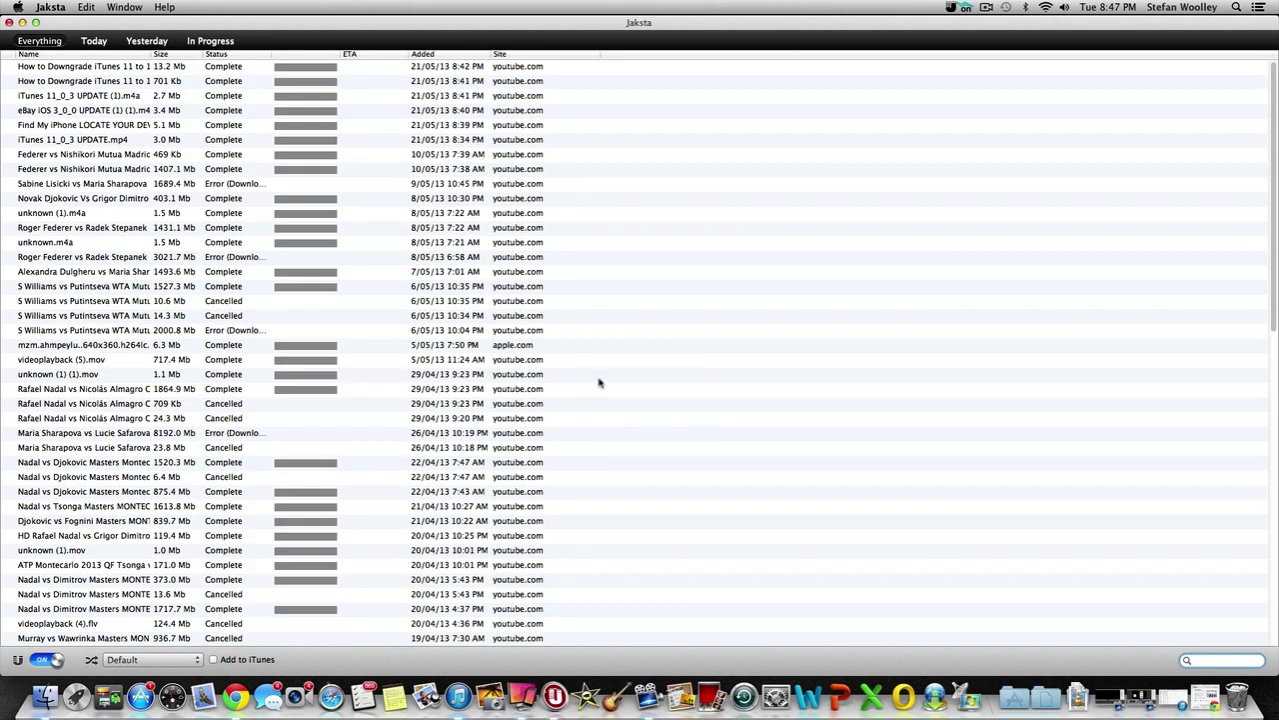
Show only today's downloads in Jaksta and check the monitoring status options in the system menu bar
left_click(94, 41)
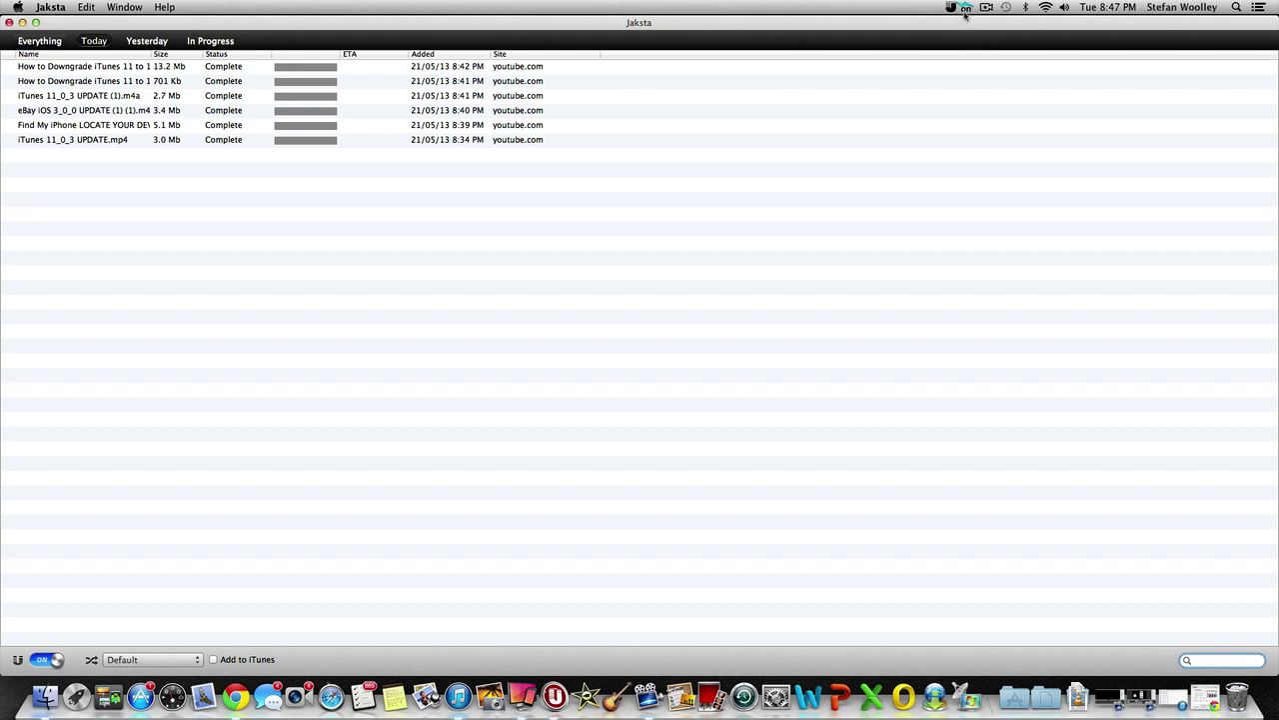
left_click(966, 9)
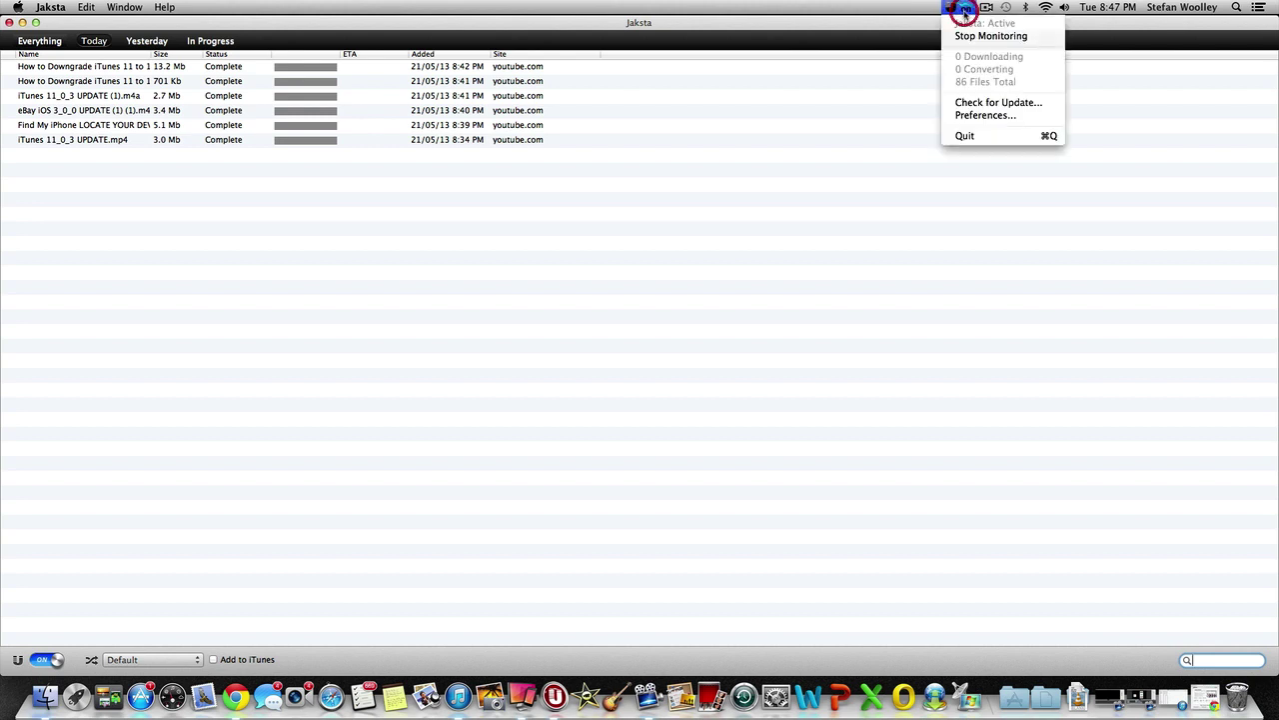
left_click(890, 101)
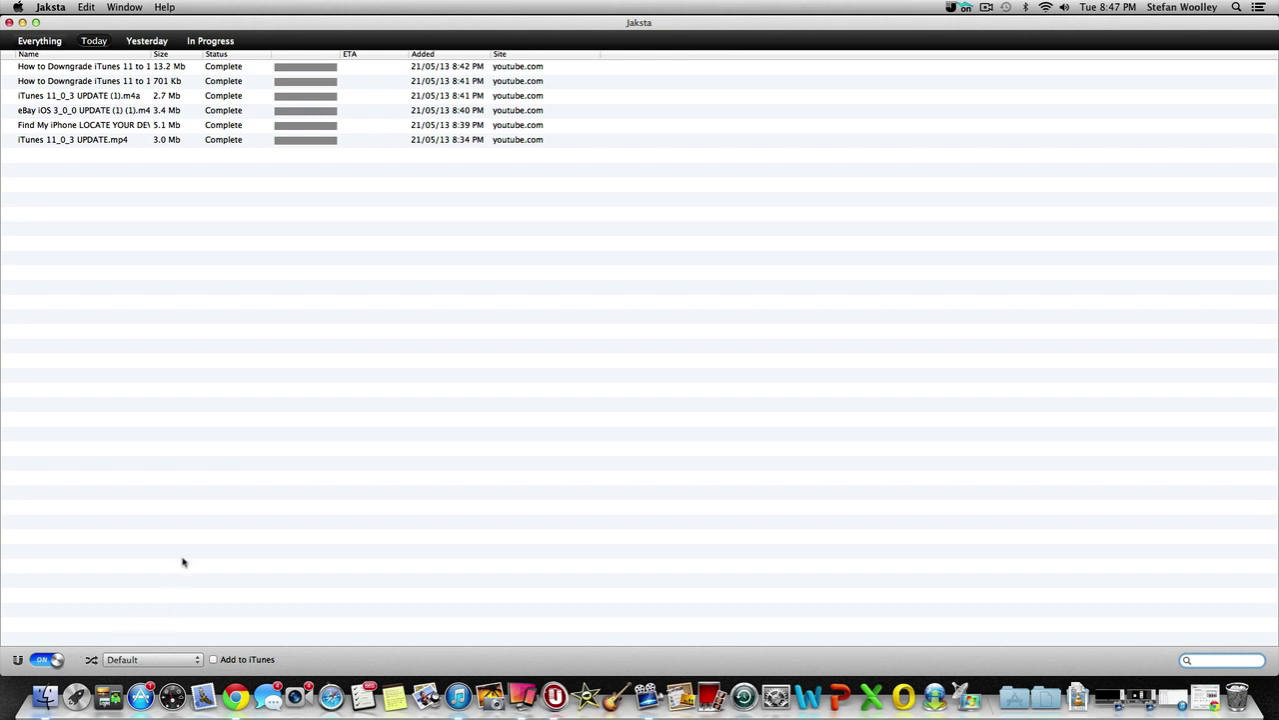
Switch to Chrome and play the "Best Render/Export Settings Screenflow 4 - TUTORIAL" video from the YouTube uploads list
left_click(22, 22)
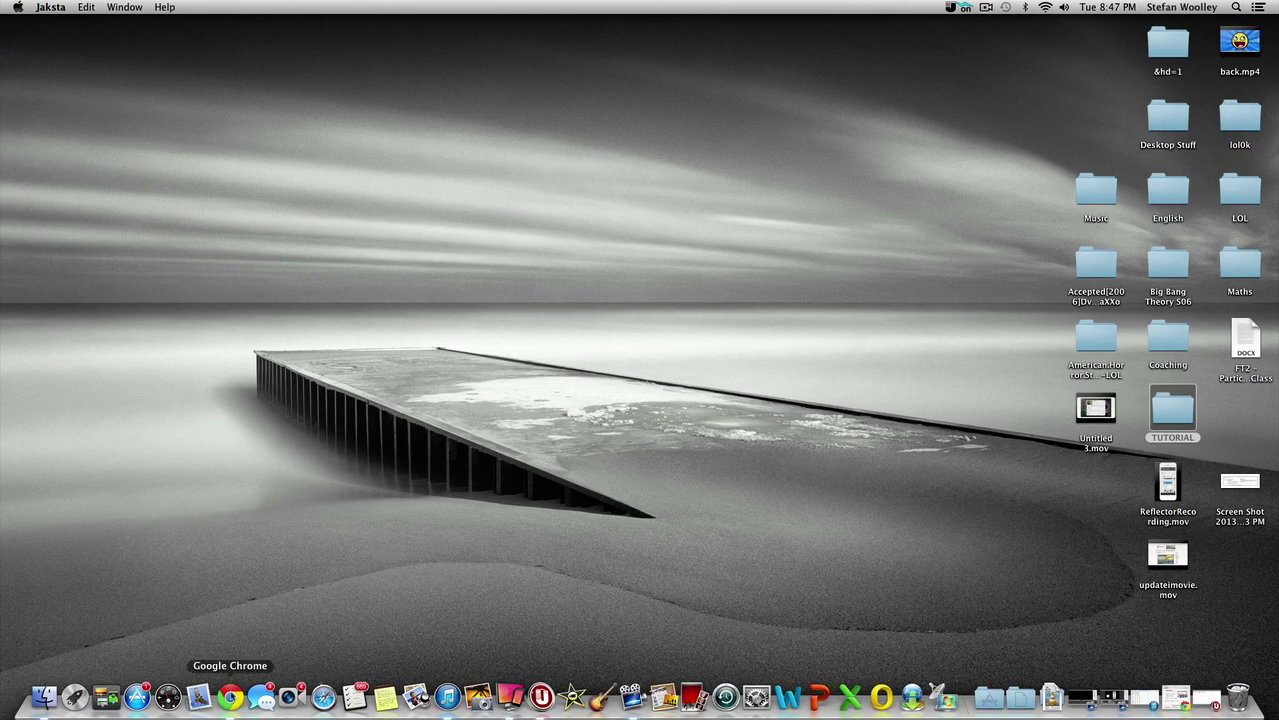
left_click(230, 696)
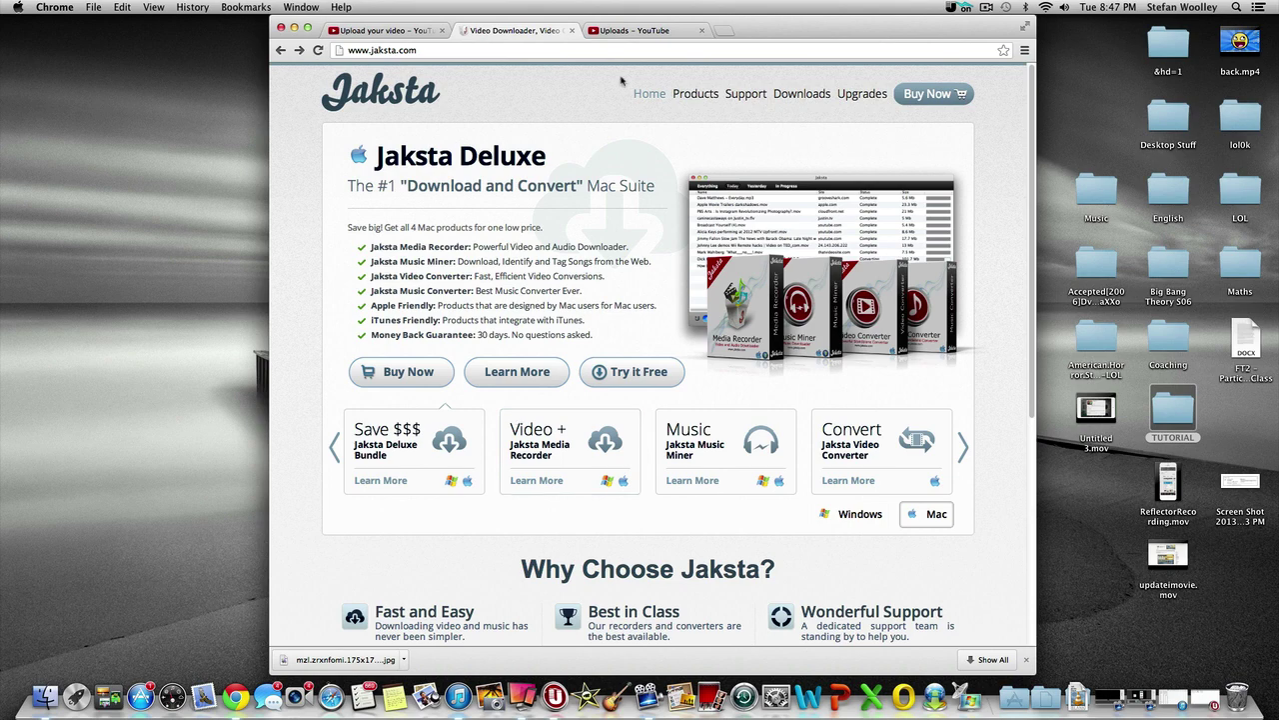
left_click(620, 31)
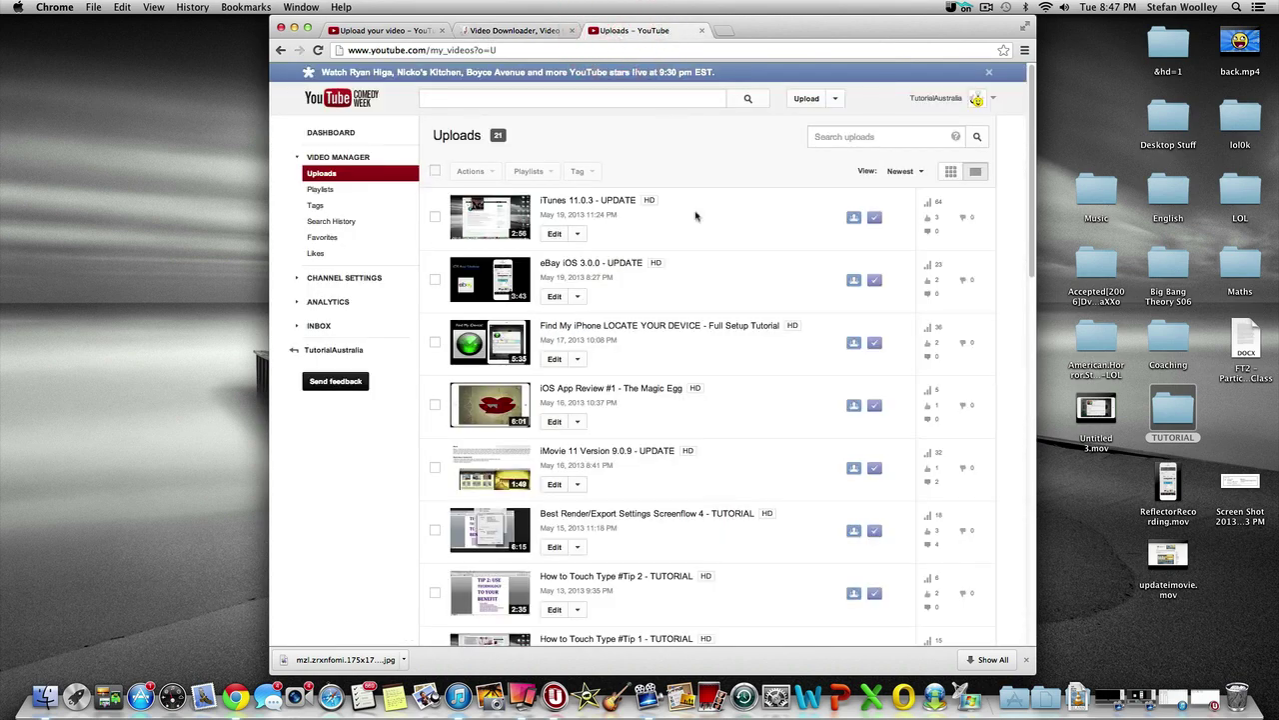
scroll(694, 216, "down", 3)
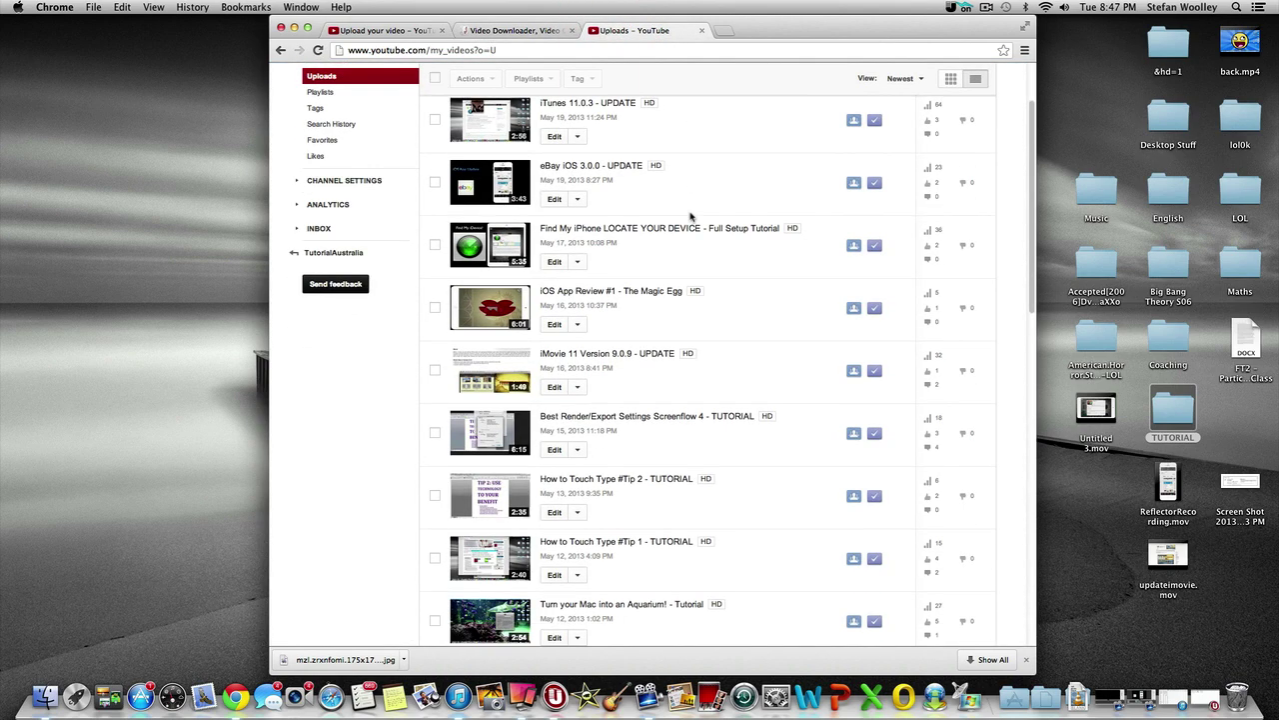
left_click(647, 420)
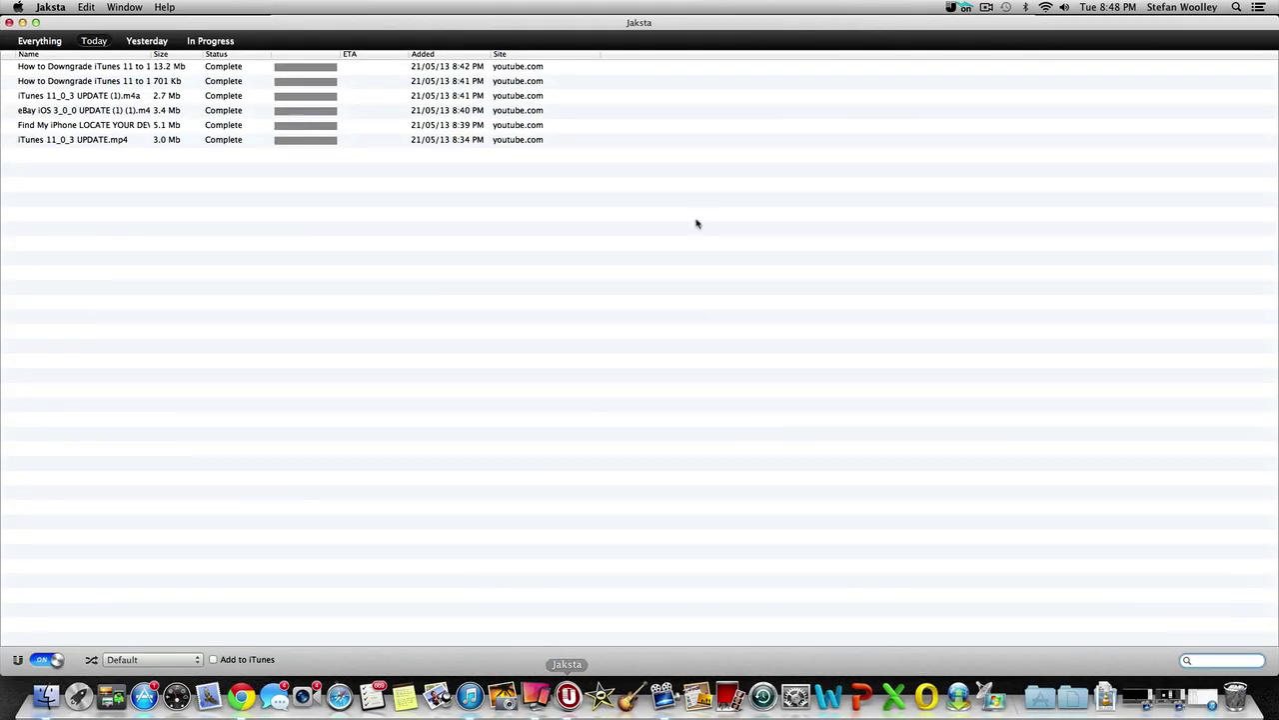
Move the Jaksta window down to uncover the browser and pause the playing YouTube video
left_click_drag(643, 24, 638, 76)
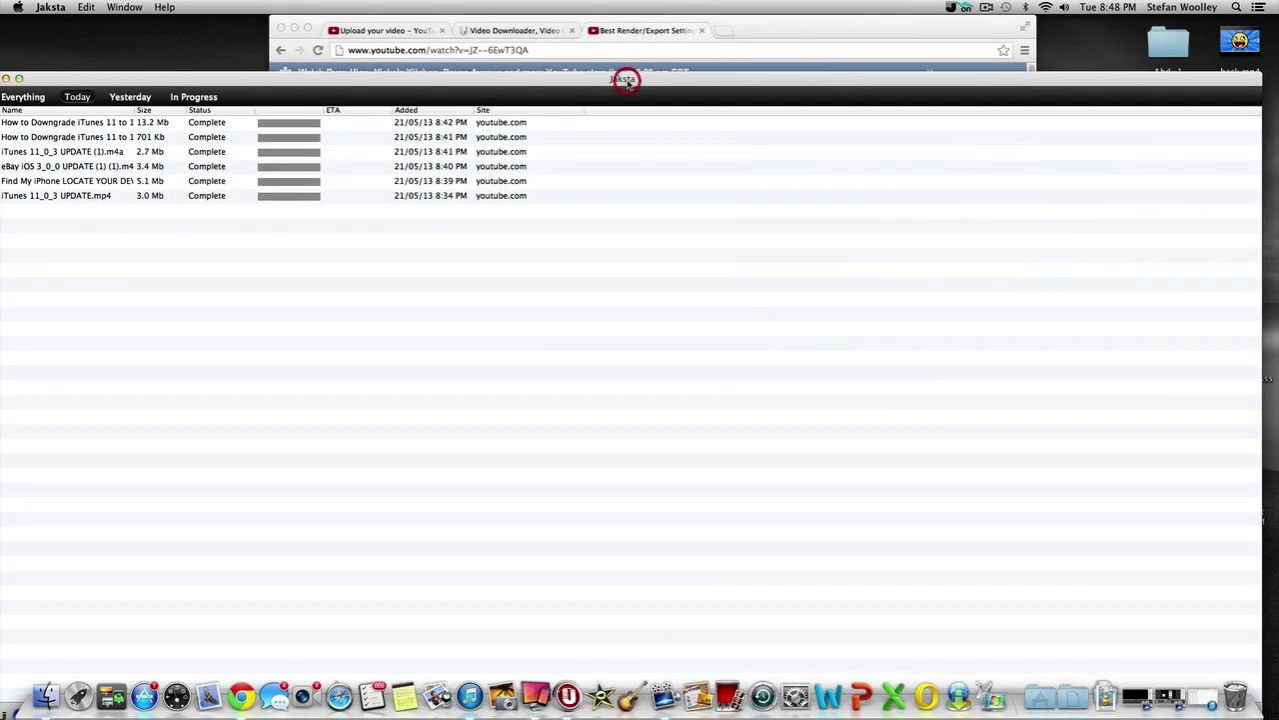
left_click(820, 26)
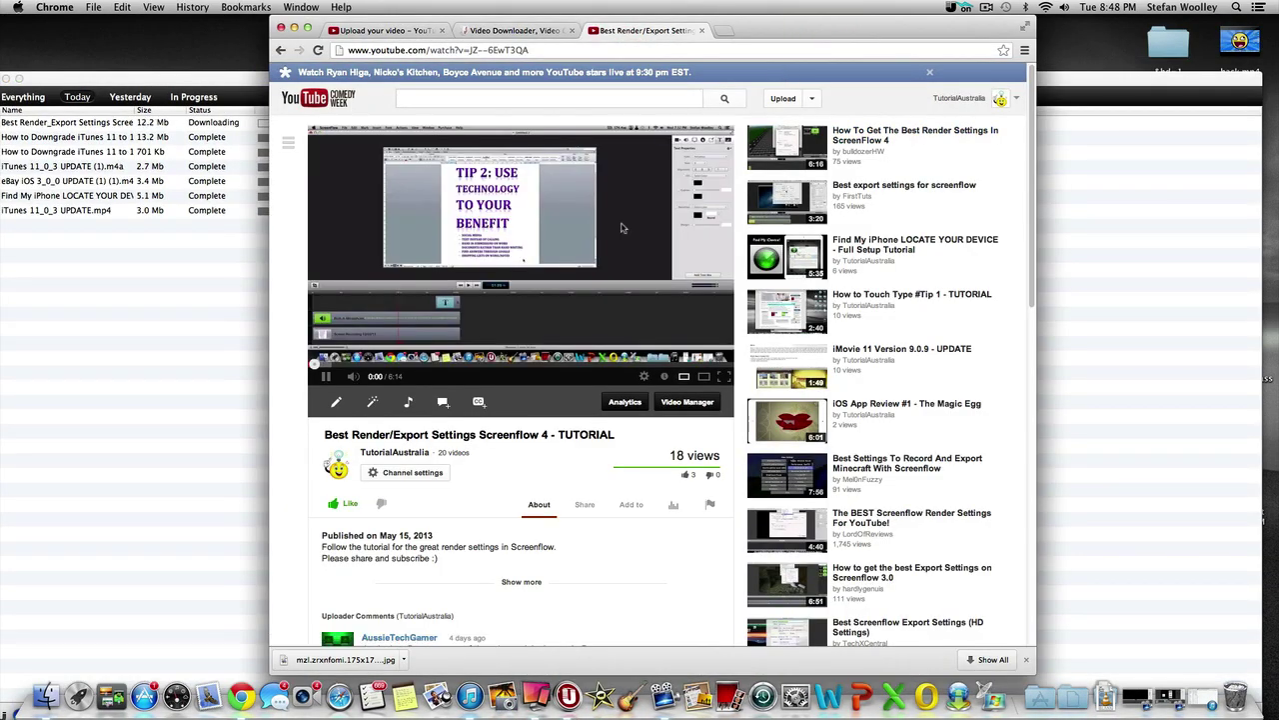
left_click(600, 242)
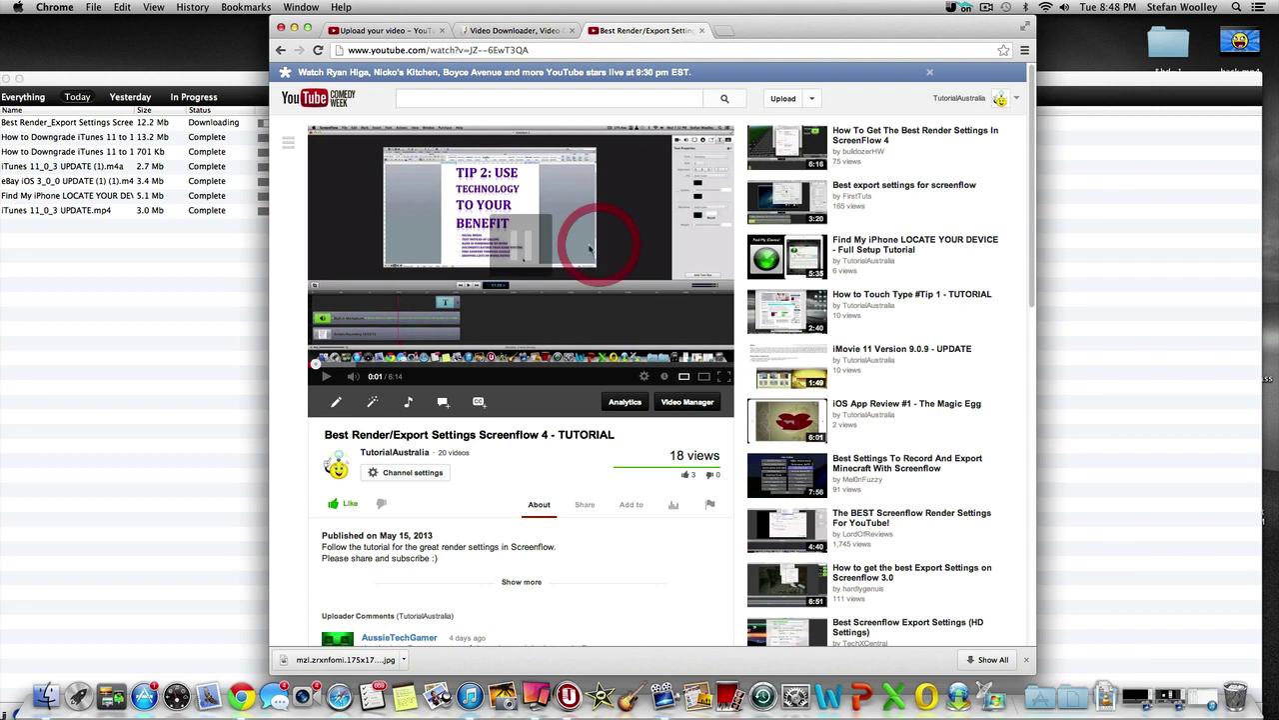
Bring the Jaksta download list back into full view and review the available conversion formats, keeping Default
left_click(198, 297)
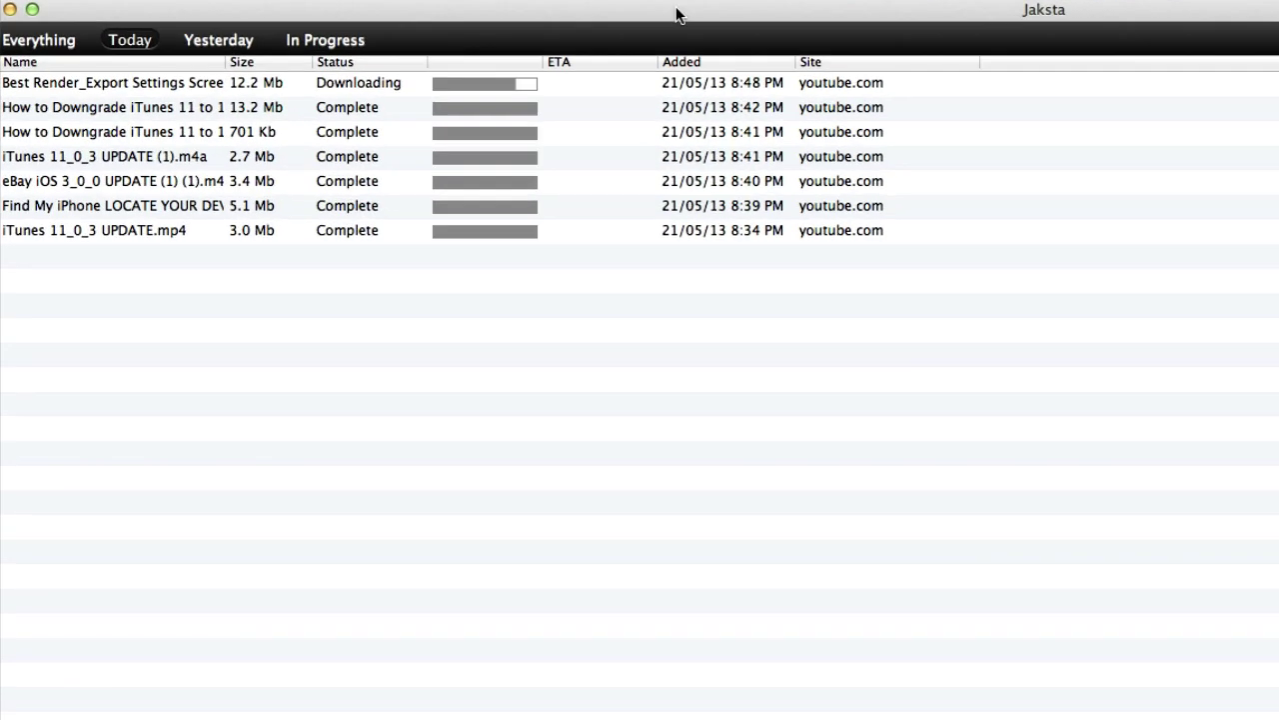
left_click(408, 80)
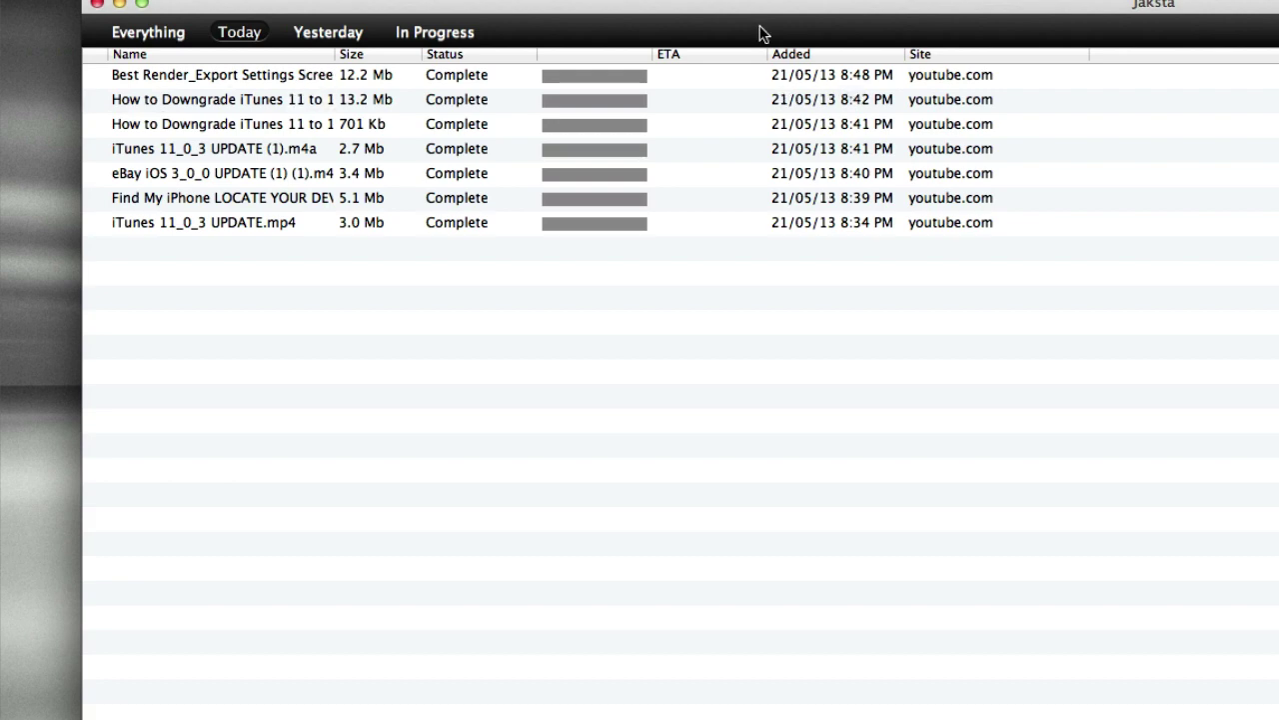
left_click_drag(757, 10, 753, 0)
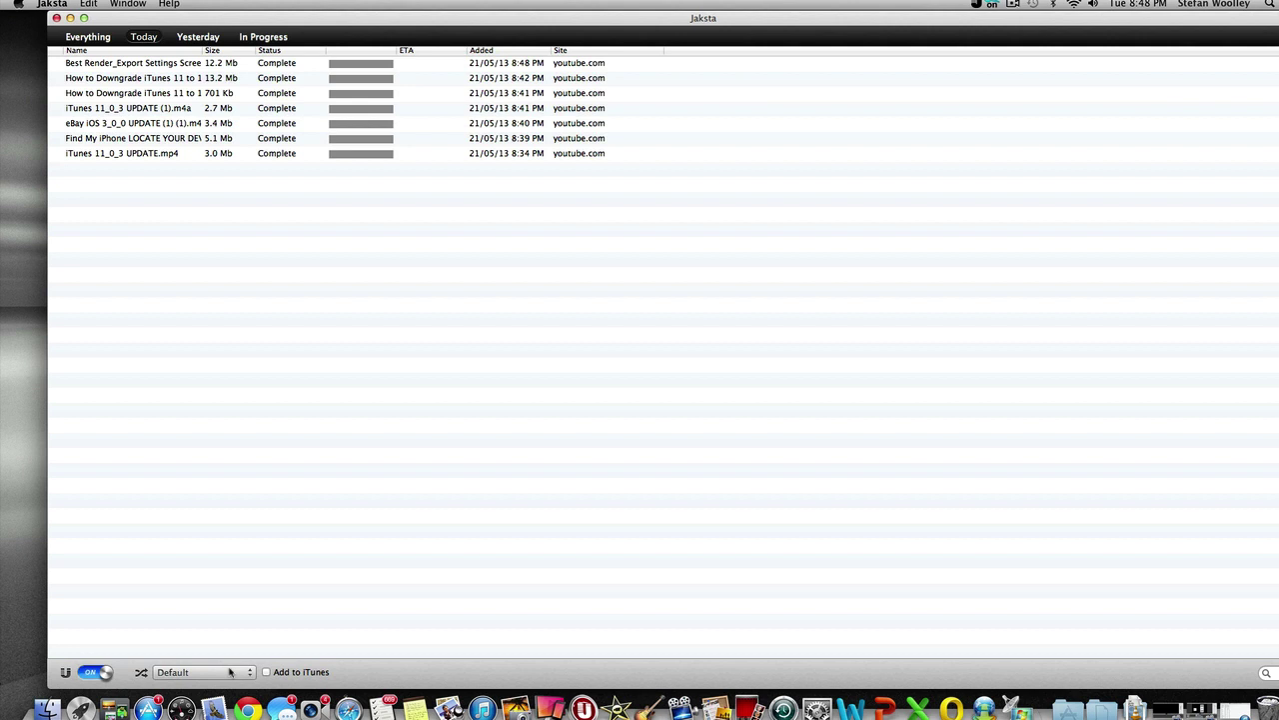
left_click(198, 659)
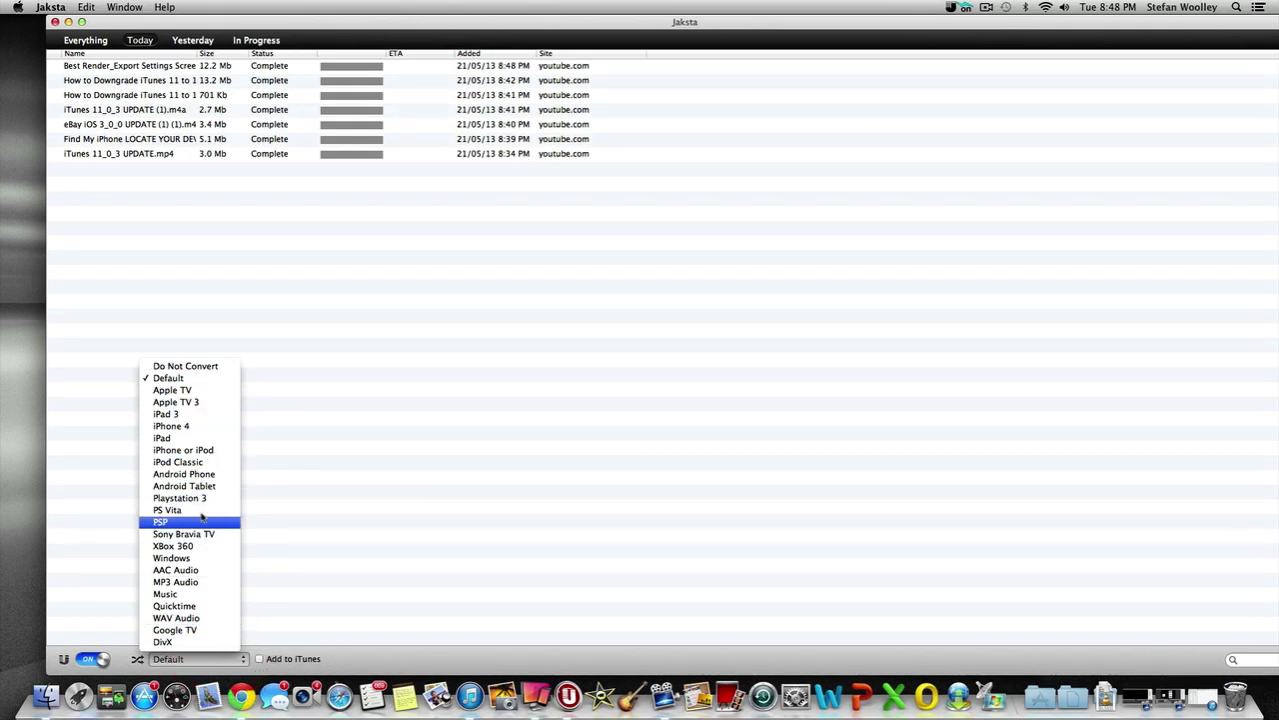
left_click(364, 492)
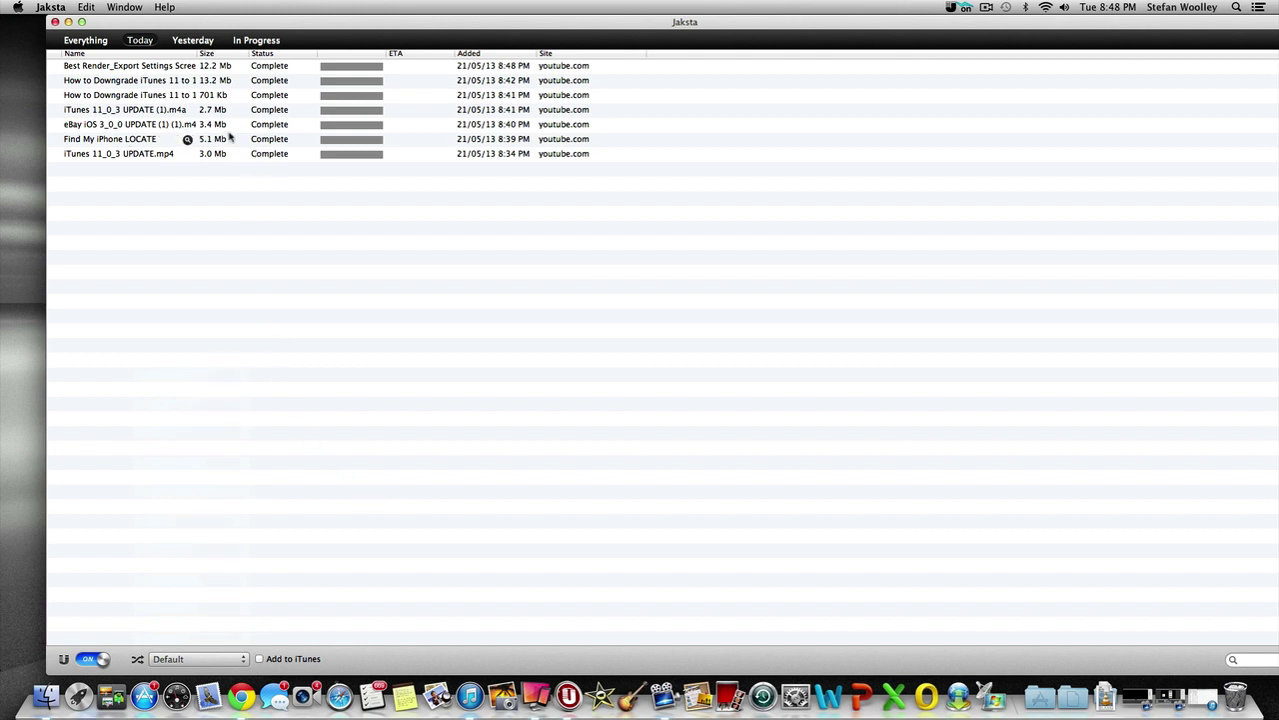
Reveal the downloaded Screenflow tutorial in Finder, minimize the Jaksta and Chrome windows, and enlarge and reposition the Converted folder window
left_click(187, 67)
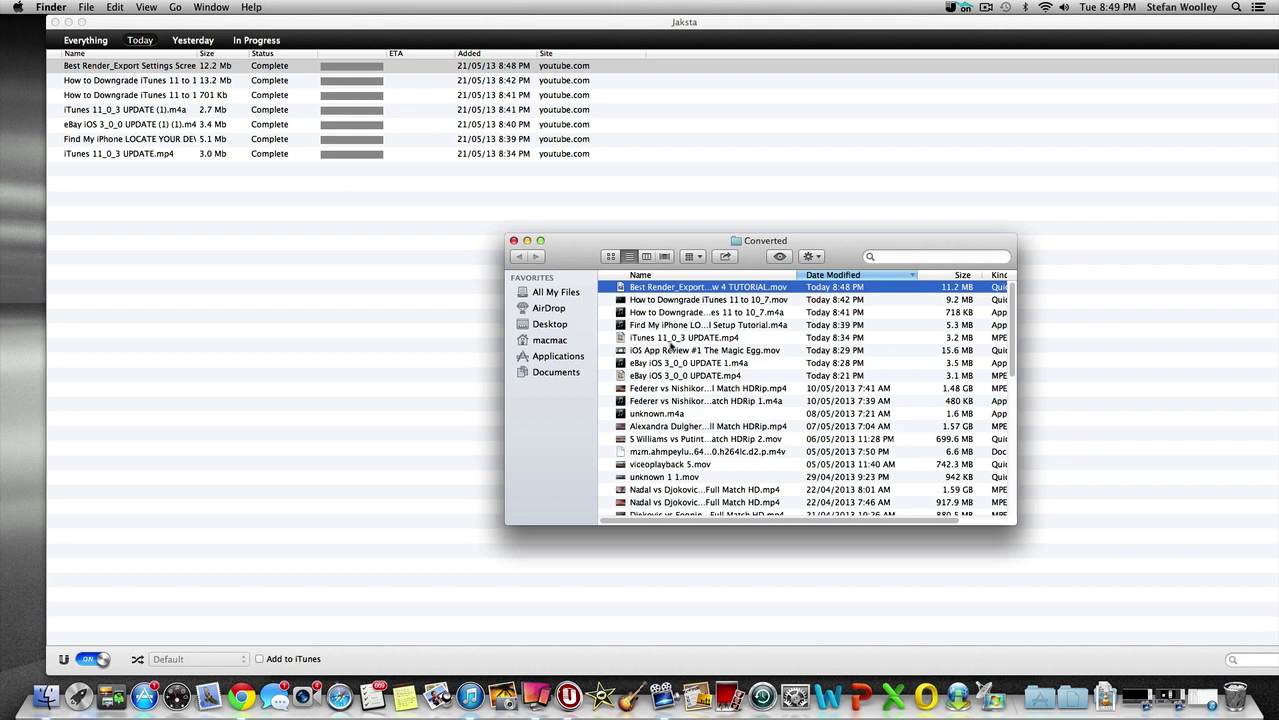
left_click(68, 22)
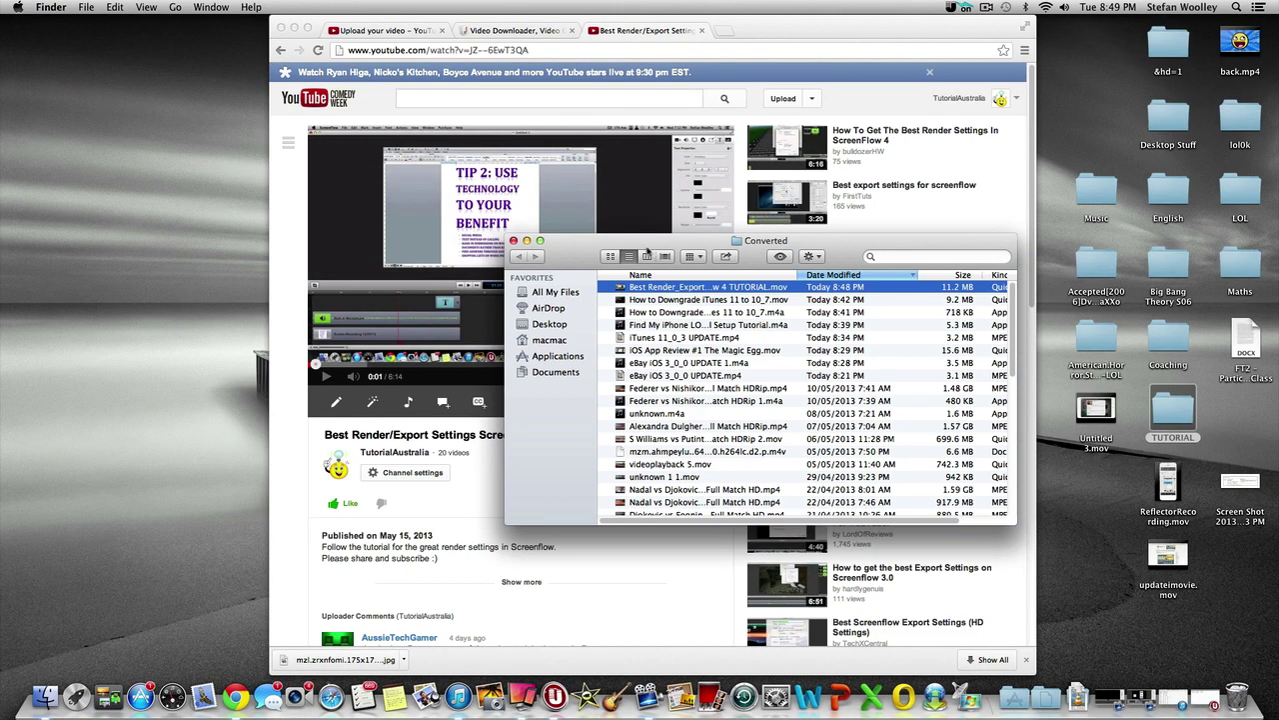
left_click(294, 30)
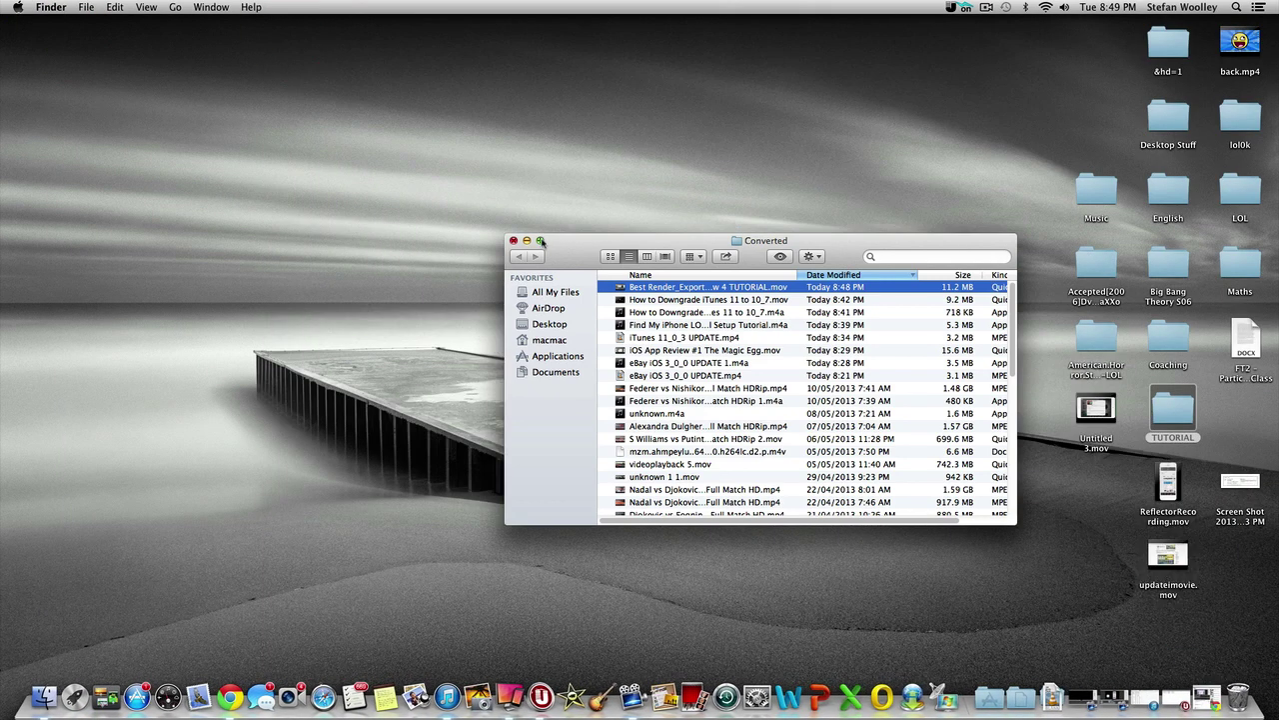
left_click(540, 240)
left_click_drag(578, 151, 390, 108)
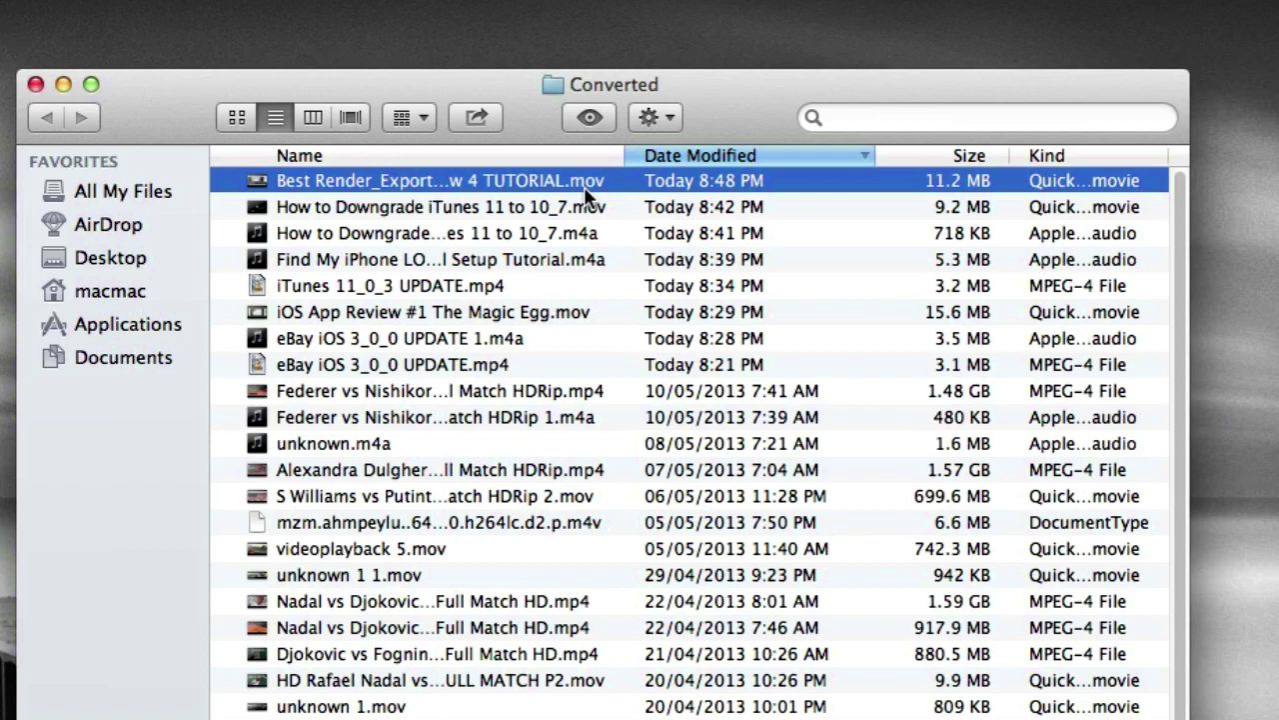
Open the converted Screenflow tutorial movie in QuickTime Player to check it, close both open movie windows and return to the Converted folder
left_click(609, 180)
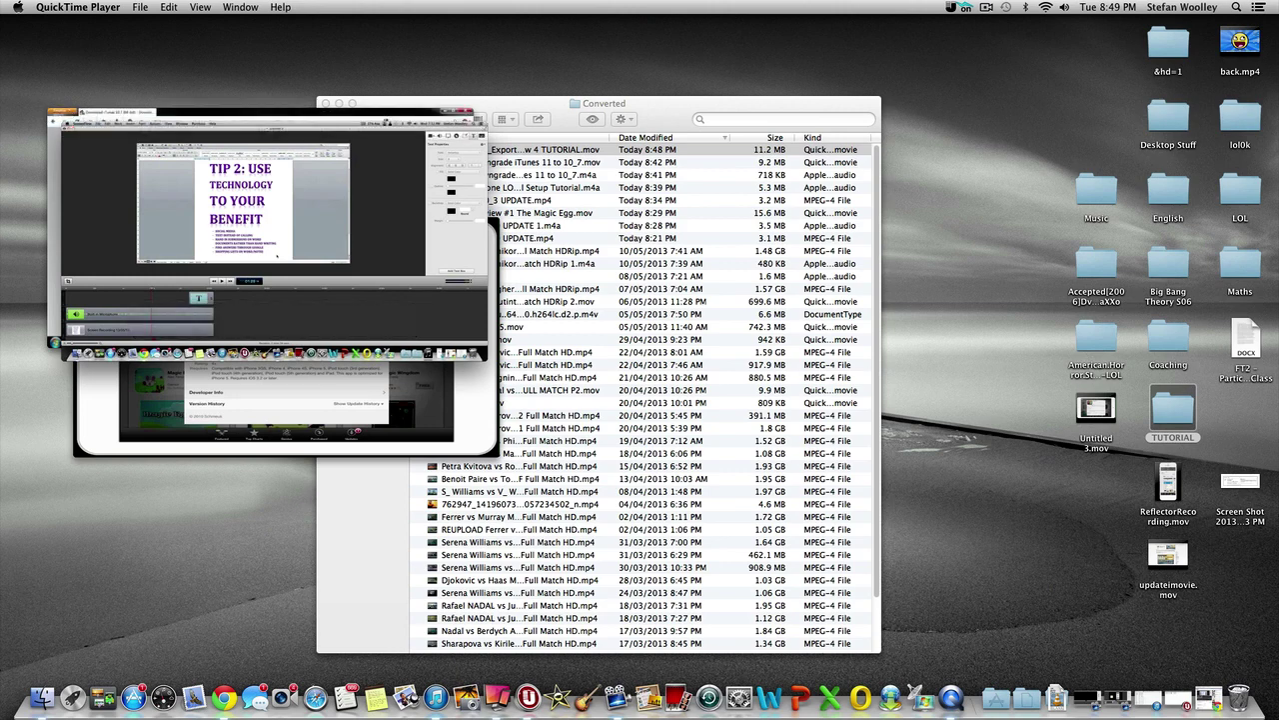
mouse_move(187, 259)
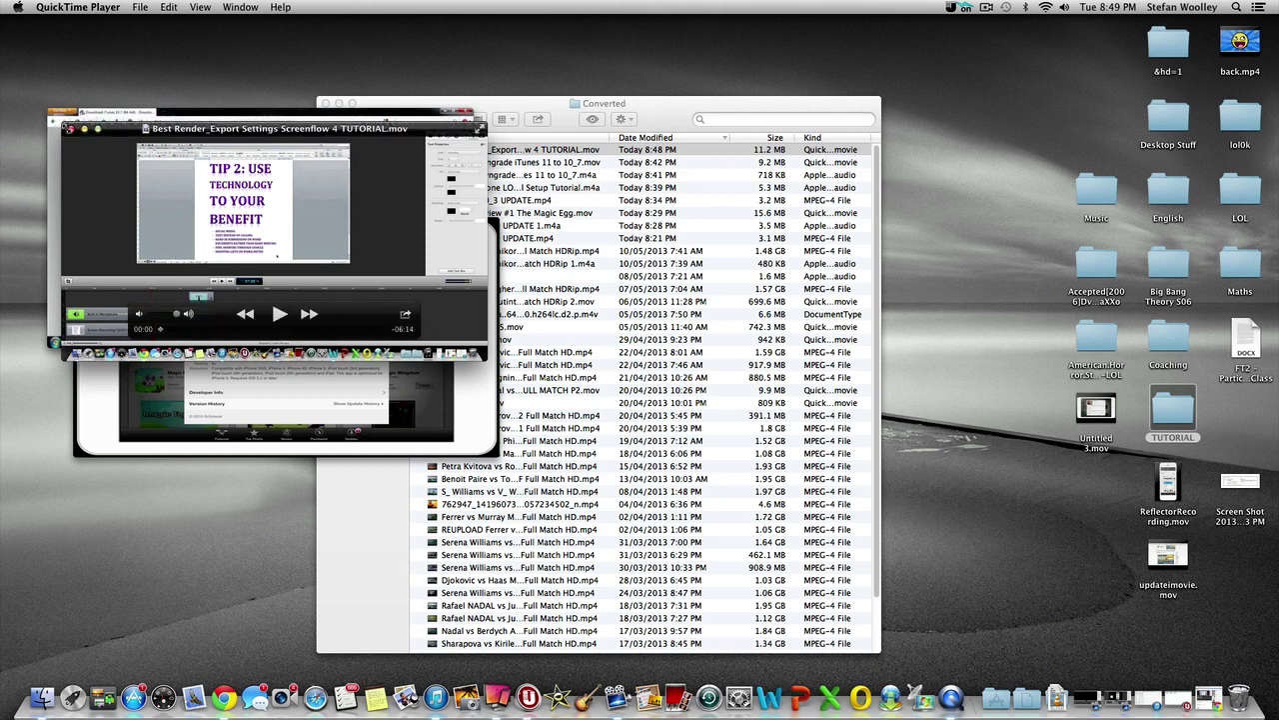
left_click(55, 116)
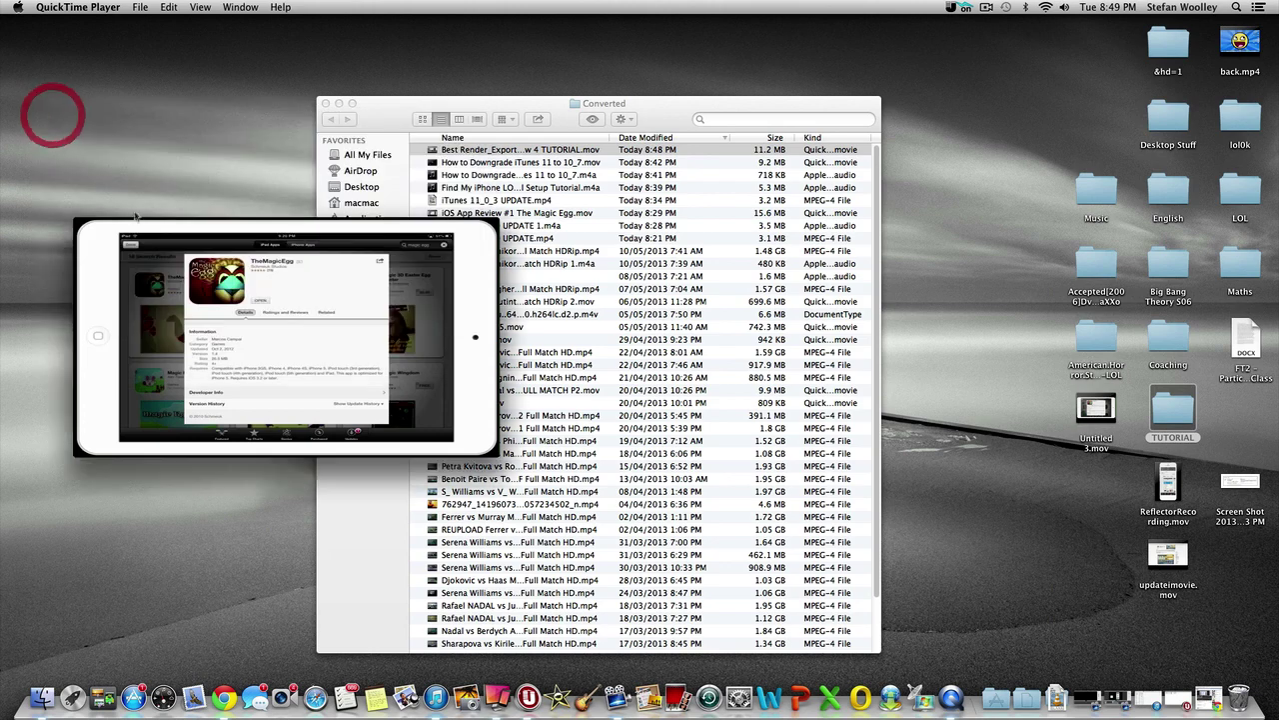
left_click(82, 223)
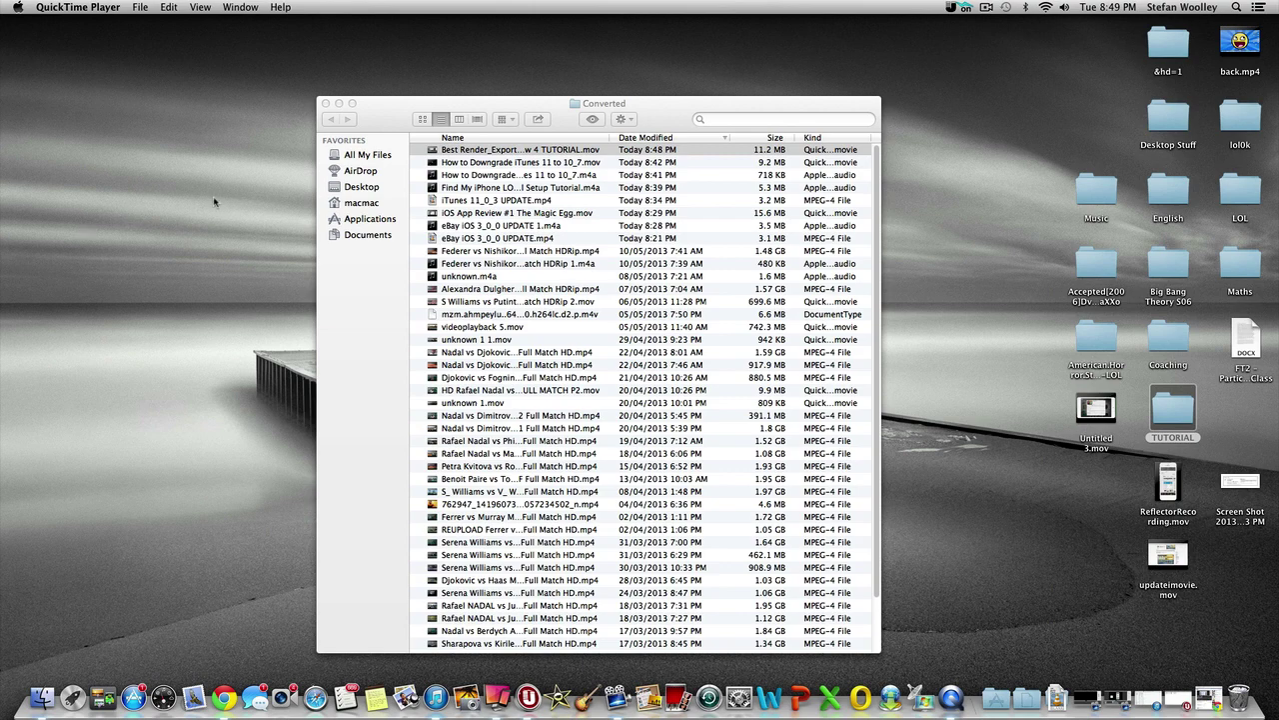
left_click(374, 117)
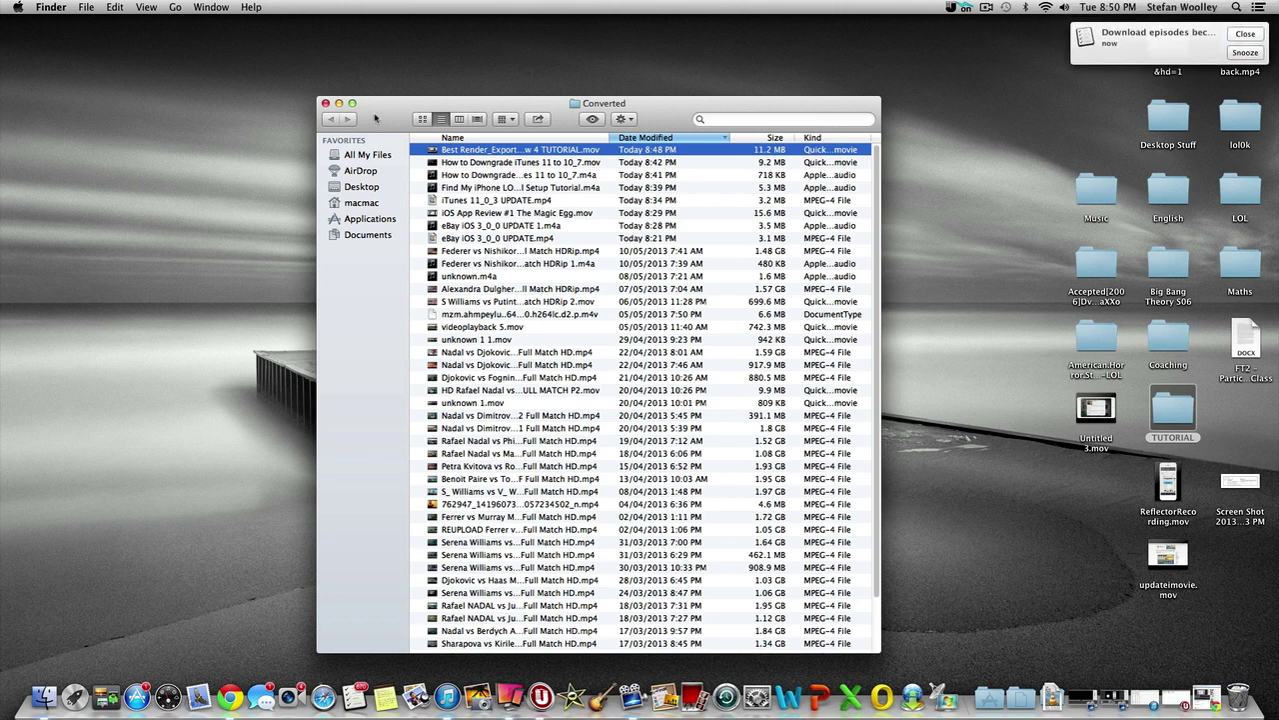
Close the reminder notification, switch back to Jaksta and turn download monitoring off
left_click(1247, 36)
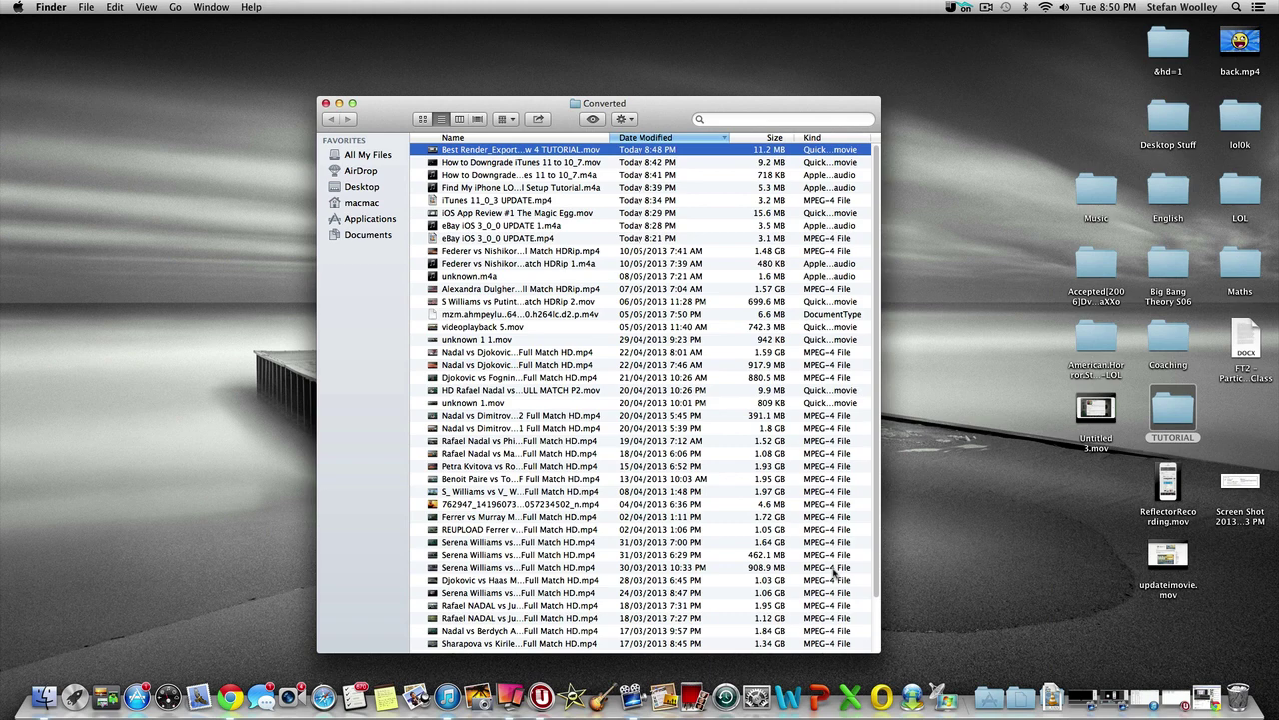
left_click(511, 697)
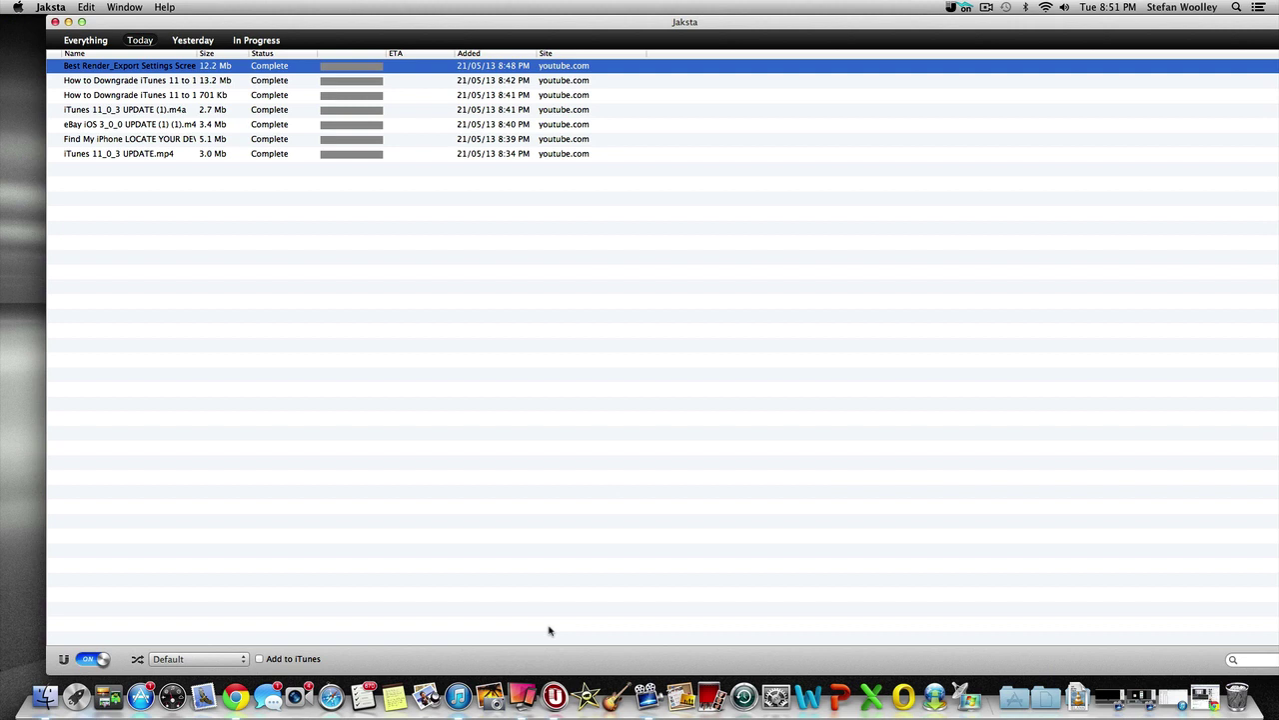
left_click(102, 662)
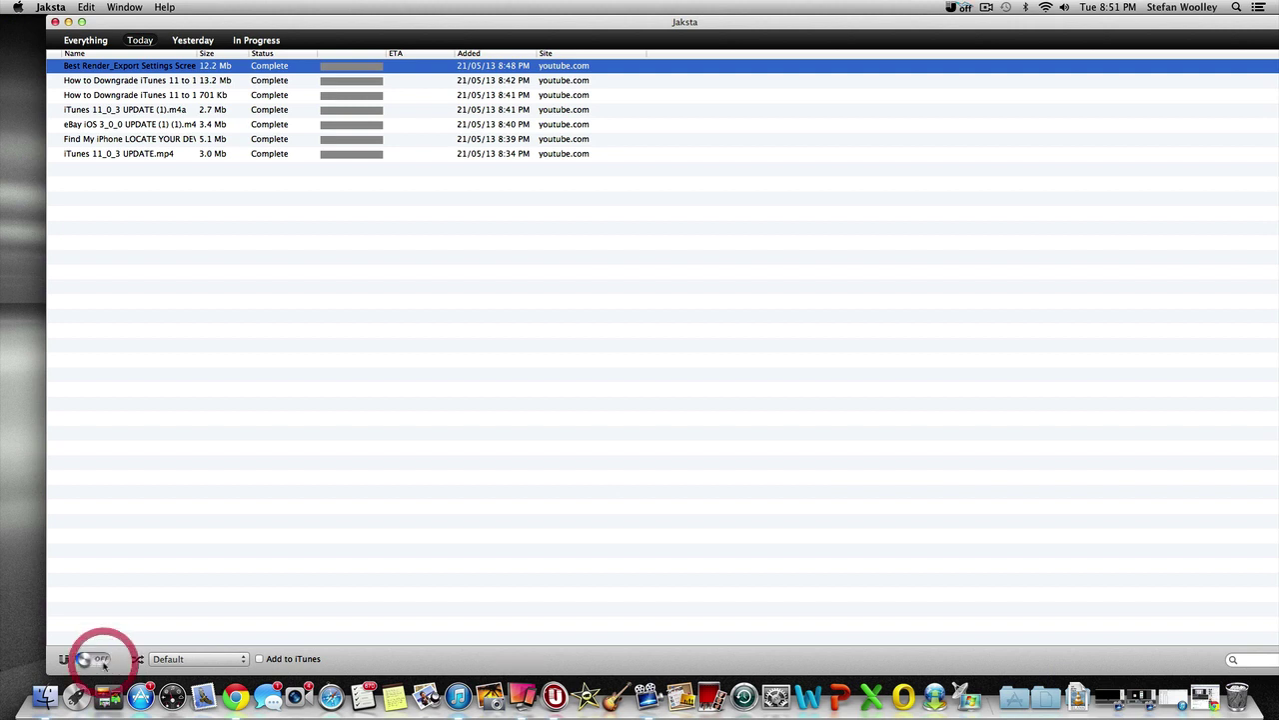